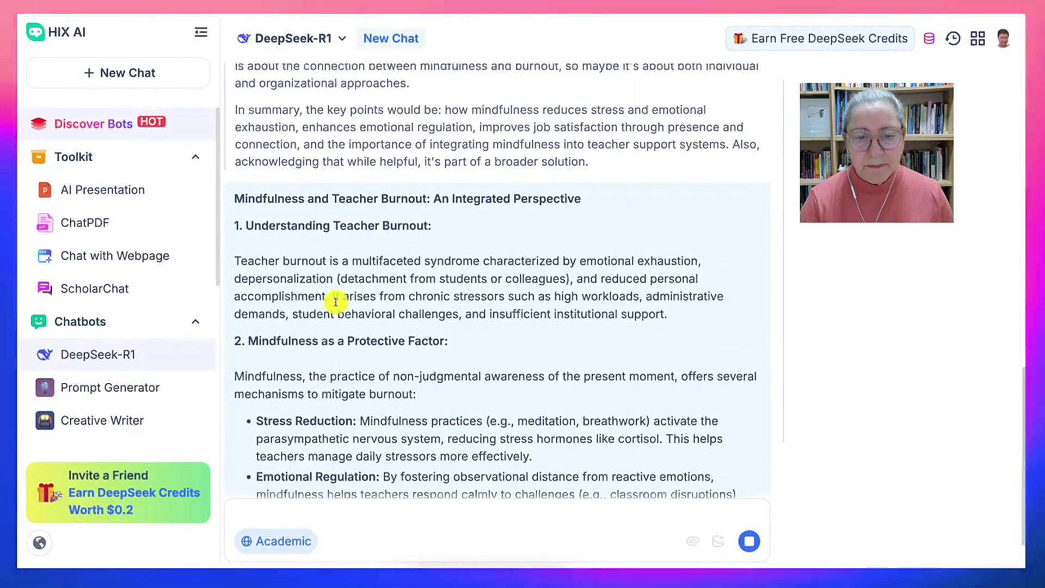
# - Copy DeepSeek's whole mindfulness and teacher burnout essay, ending with its Conclusion
pyautogui.scroll(3, 335, 301)
pyautogui.scroll(-2, 335, 301)
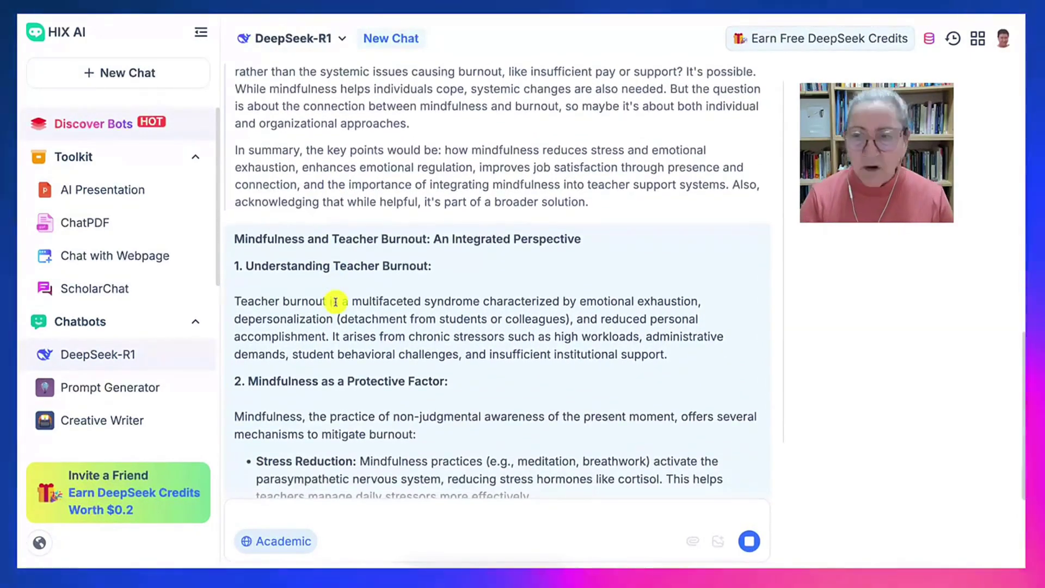
pyautogui.scroll(-2, 335, 301)
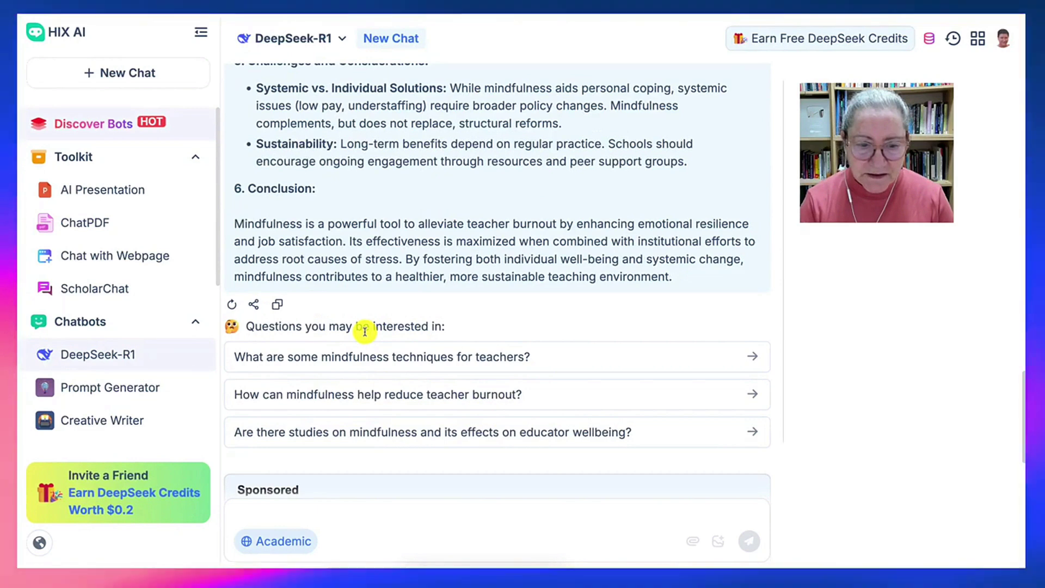
pyautogui.scroll(3, 365, 331)
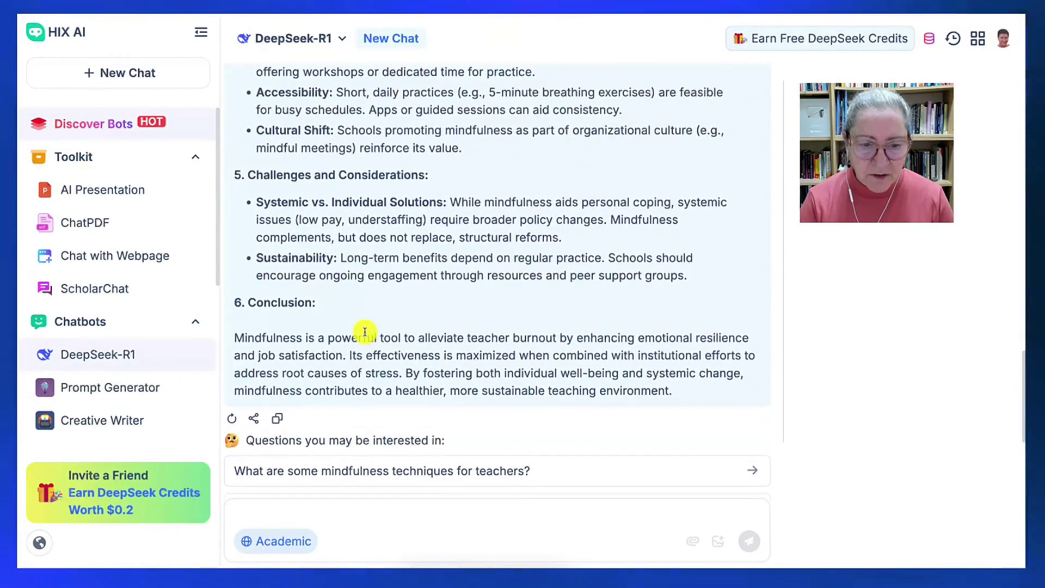
pyautogui.click(274, 421)
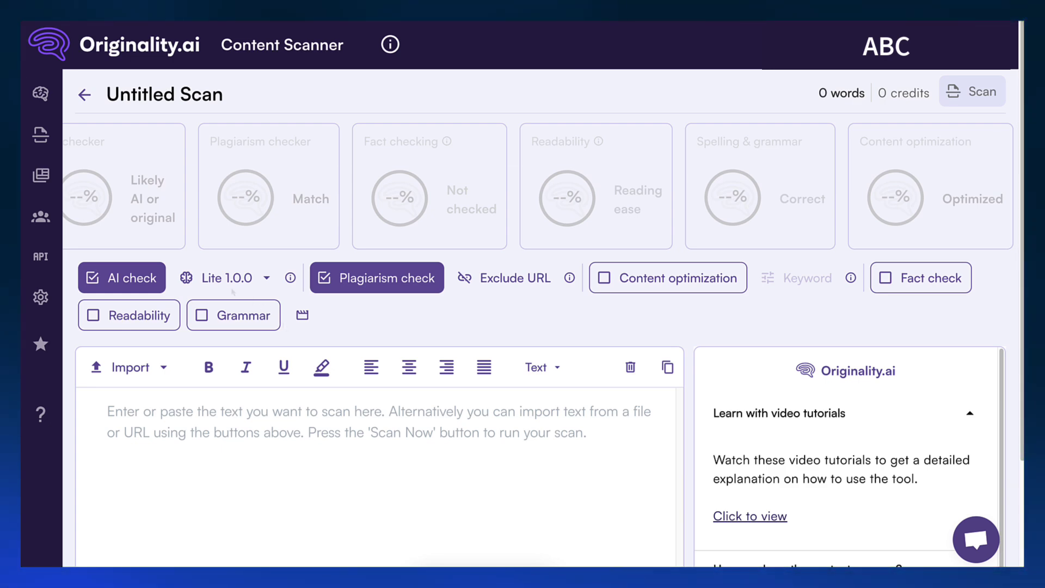
# - Paste the 356-word essay into Originality.ai's Content Scanner and run the AI scan
pyautogui.click(136, 420)
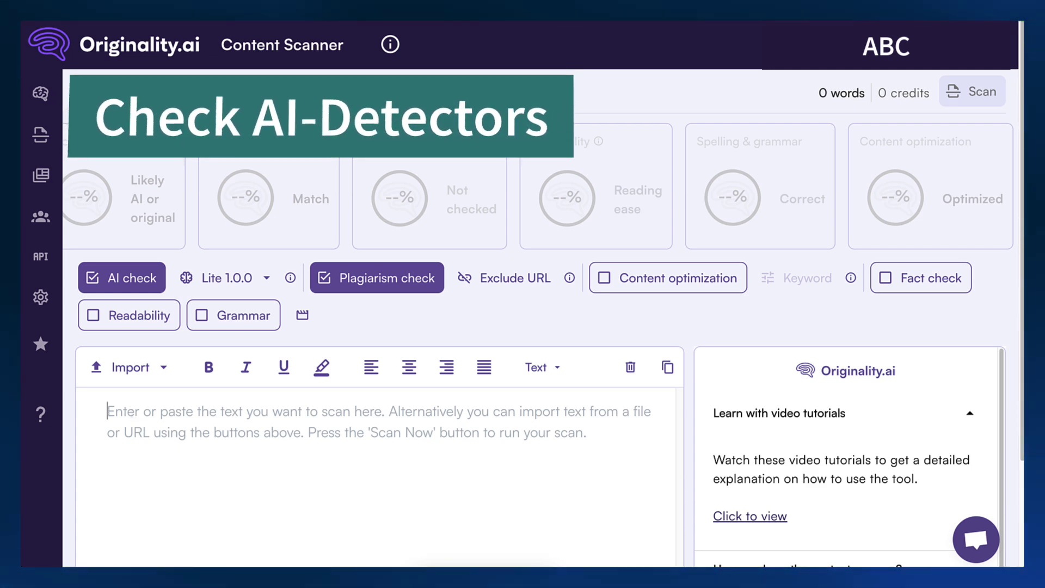
pyautogui.hotkey('ctrl', 'v')
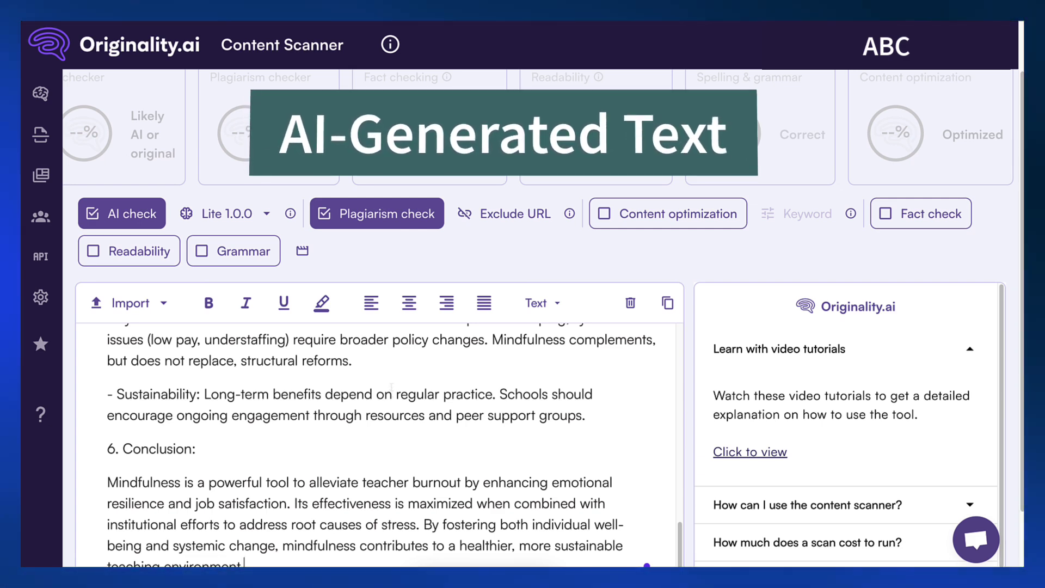
pyautogui.scroll(-3, 391, 386)
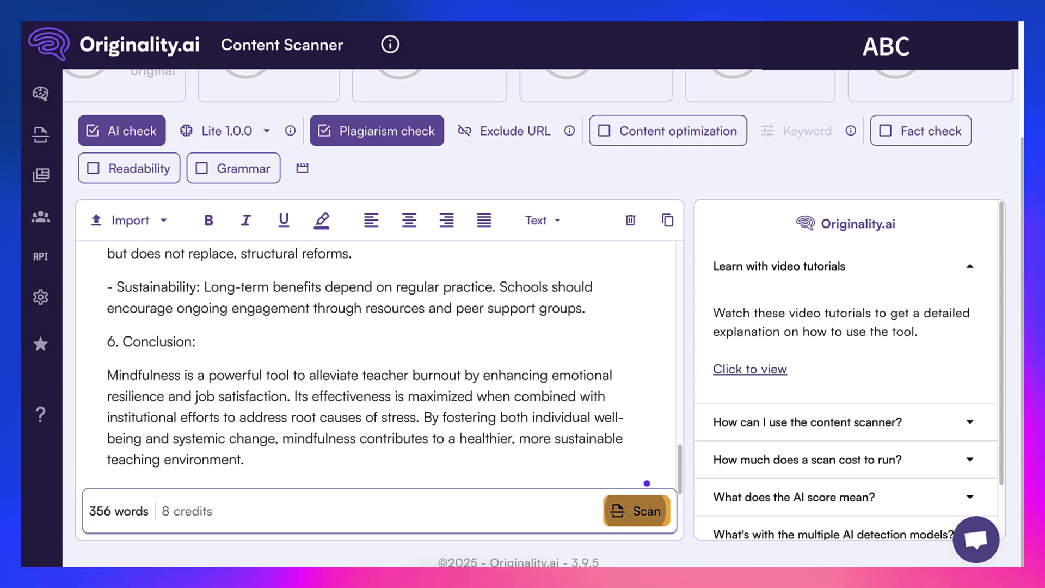
pyautogui.click(636, 510)
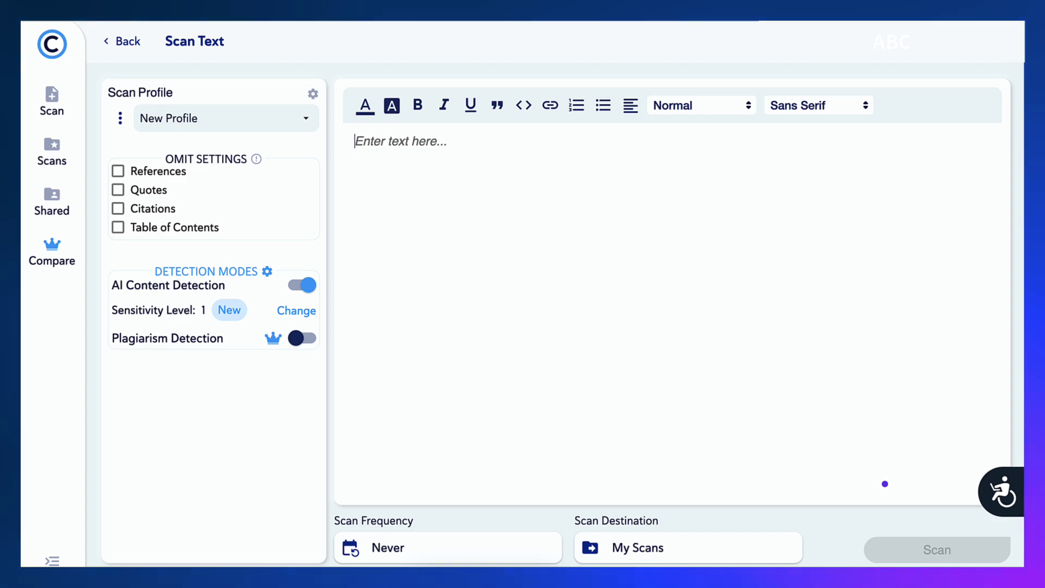
# - Paste the essay into Copyleaks' empty Scan Text editor
pyautogui.hotkey('ctrl', 'v')
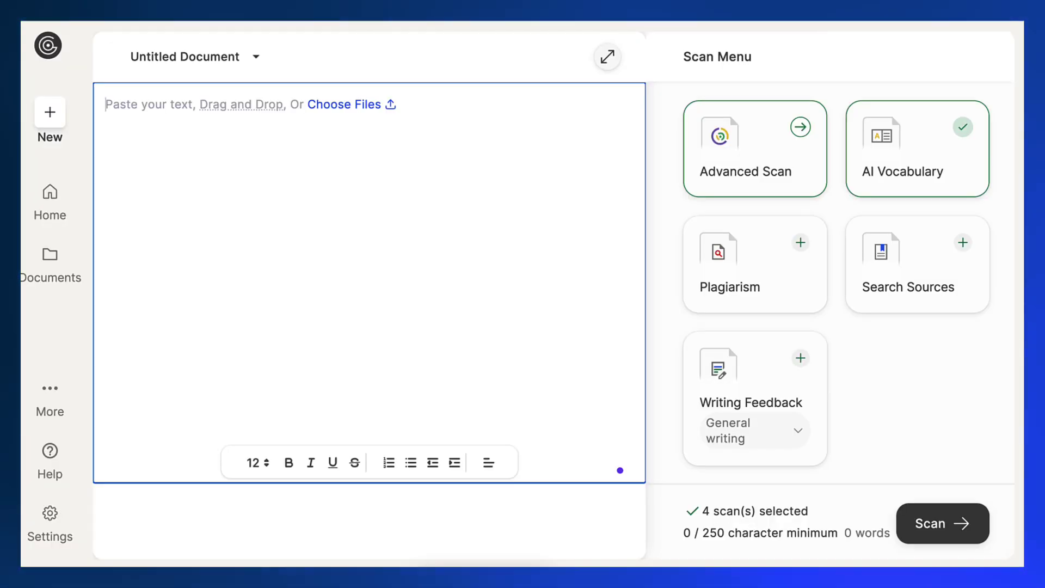
# - Paste the 357-word essay into GPTZero's Untitled Document and start the scan
pyautogui.hotkey('ctrl', 'v')
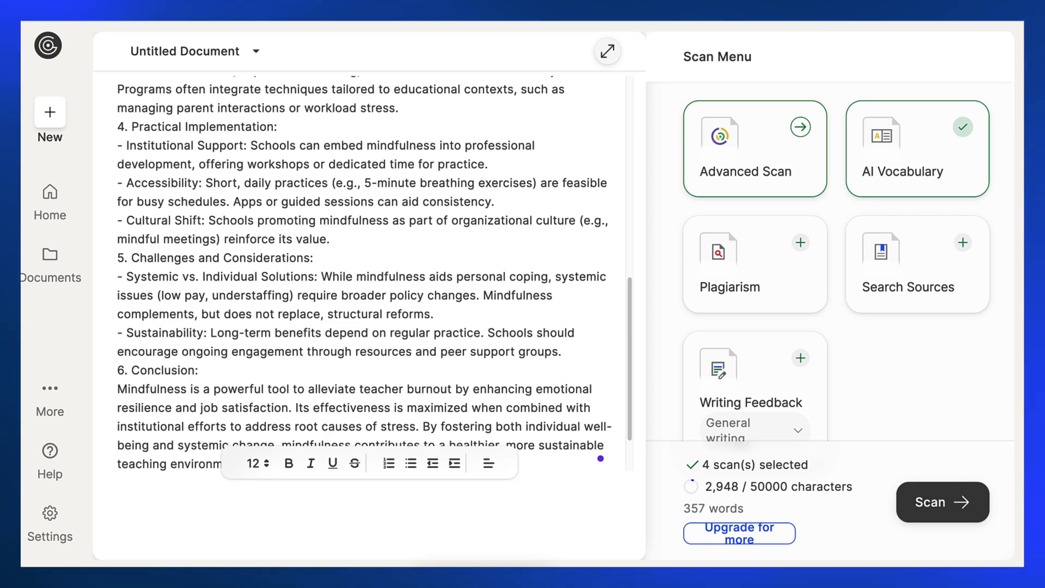
pyautogui.click(943, 502)
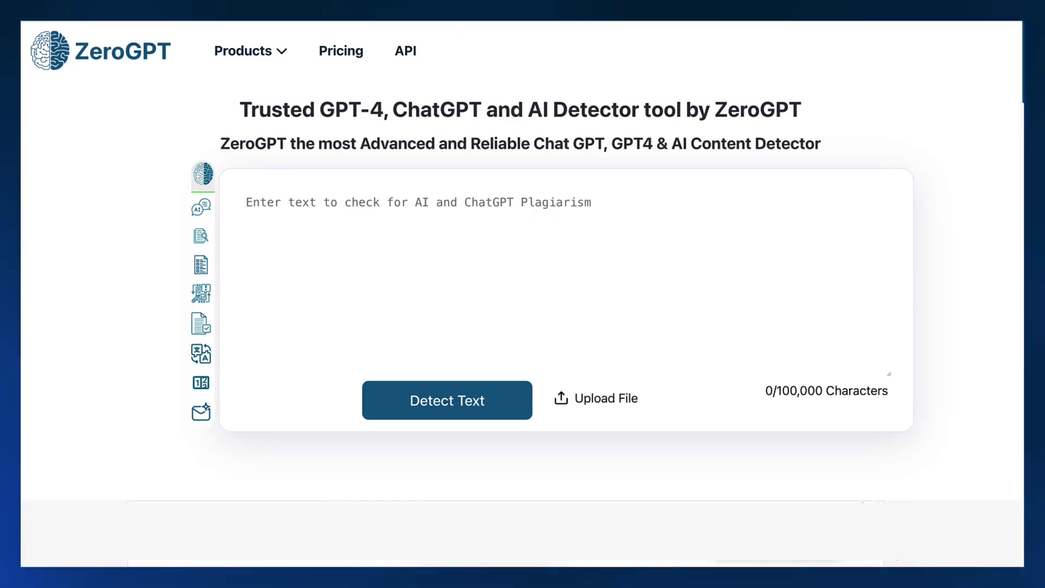
# - Paste the essay into ZeroGPT, detect it, and view the 87.68% AI GPT gauge
pyautogui.hotkey('ctrl', 'v')
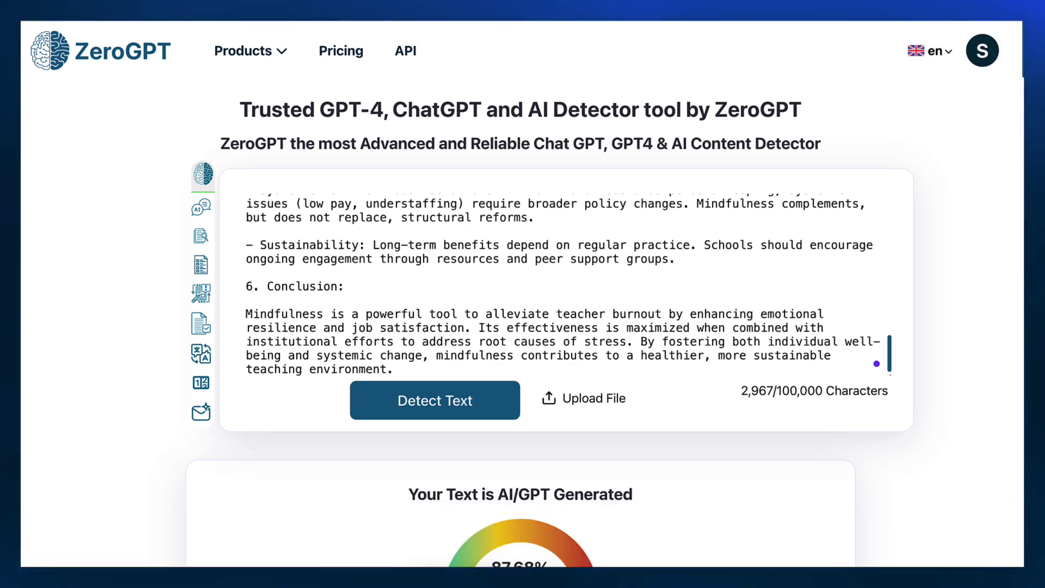
pyautogui.scroll(-5, 522, 294)
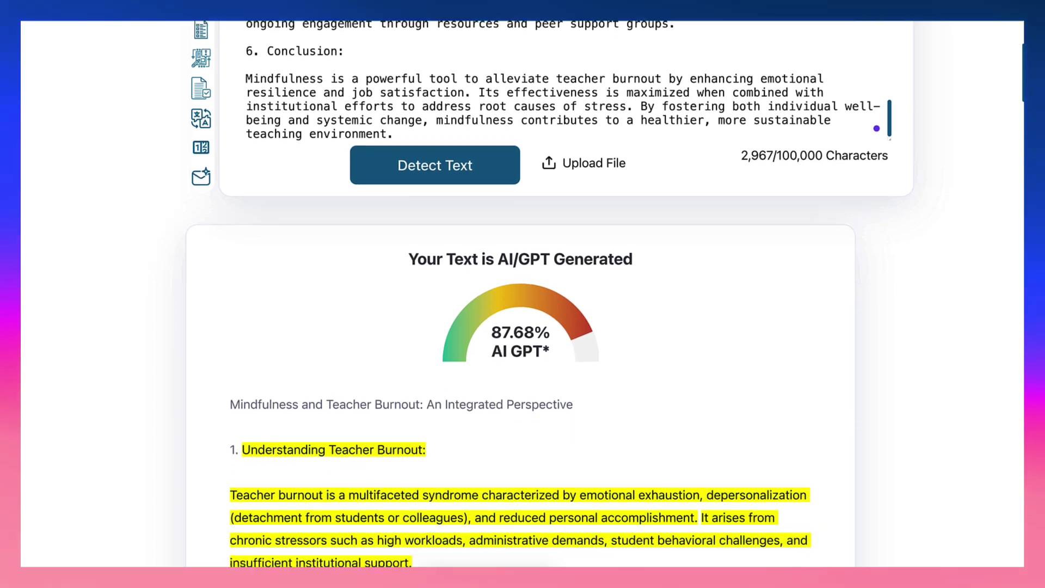
pyautogui.scroll(-1, 522, 294)
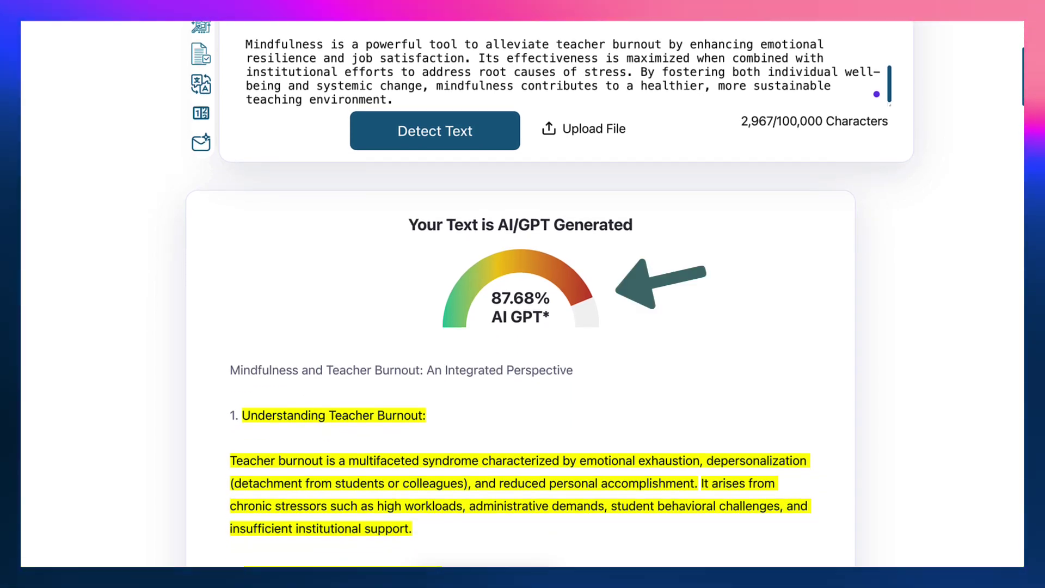
pyautogui.scroll(-1, 522, 294)
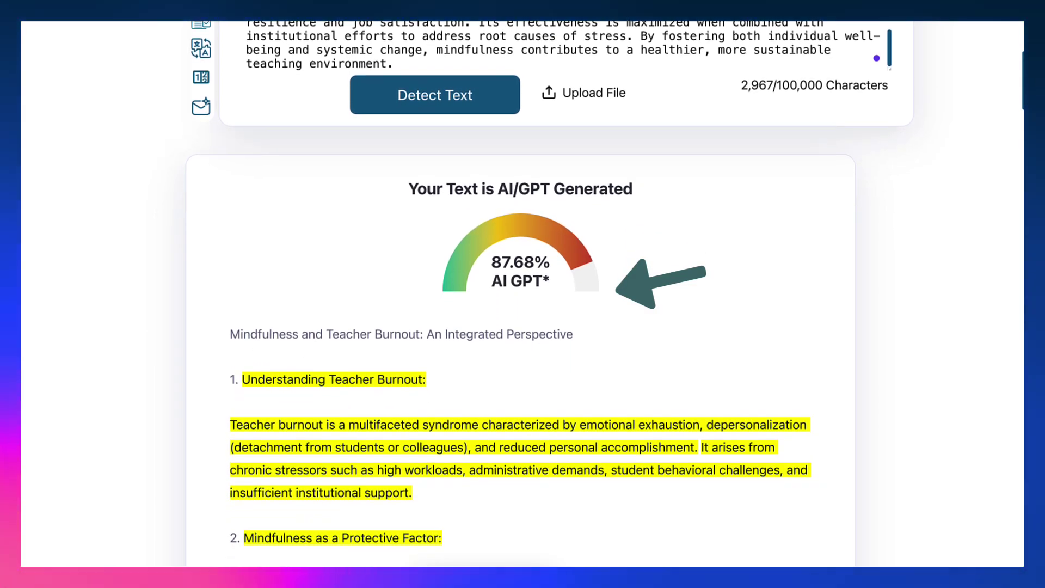
pyautogui.scroll(3, 523, 294)
pyautogui.scroll(4, 522, 294)
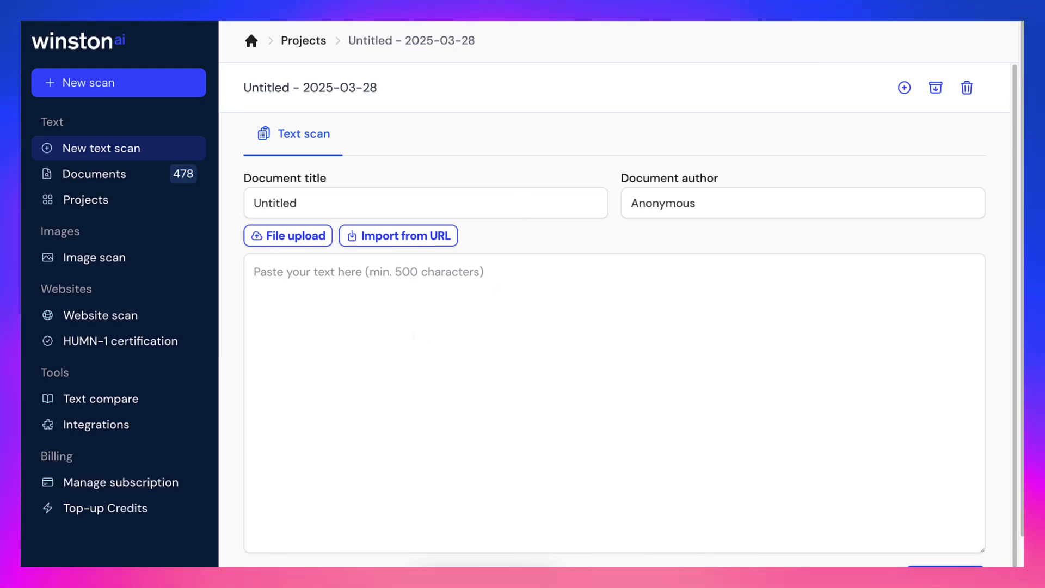
# - Paste the essay into Winston AI's empty new text scan area
pyautogui.click(961, 539)
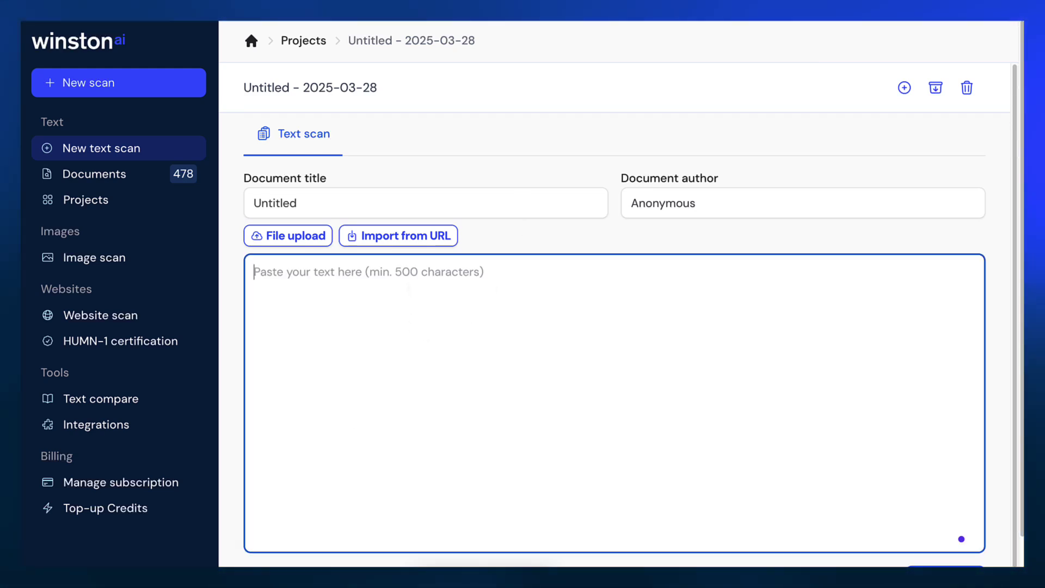
pyautogui.hotkey('ctrl', 'v')
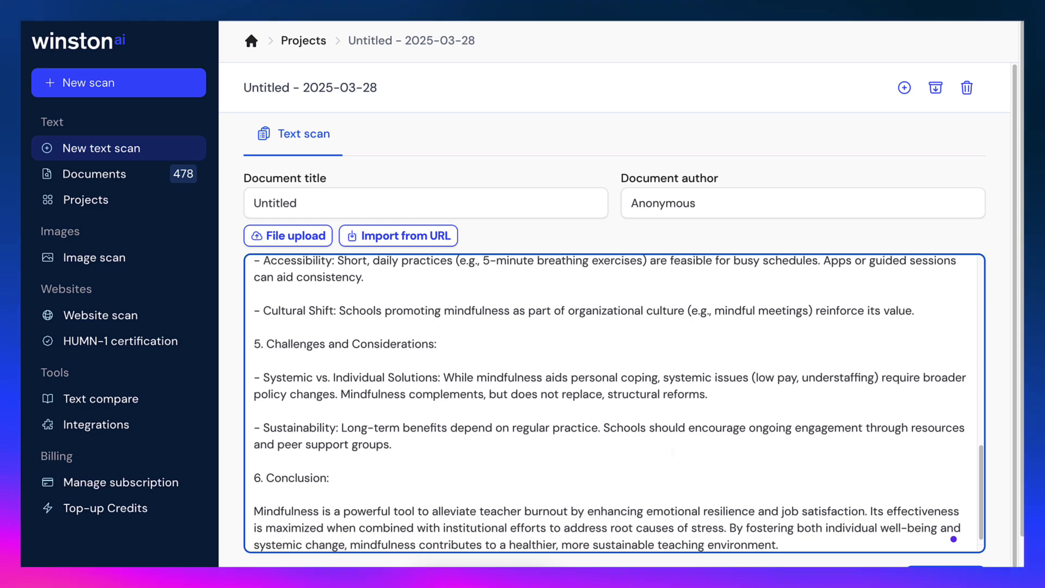
pyautogui.scroll(-1, 954, 539)
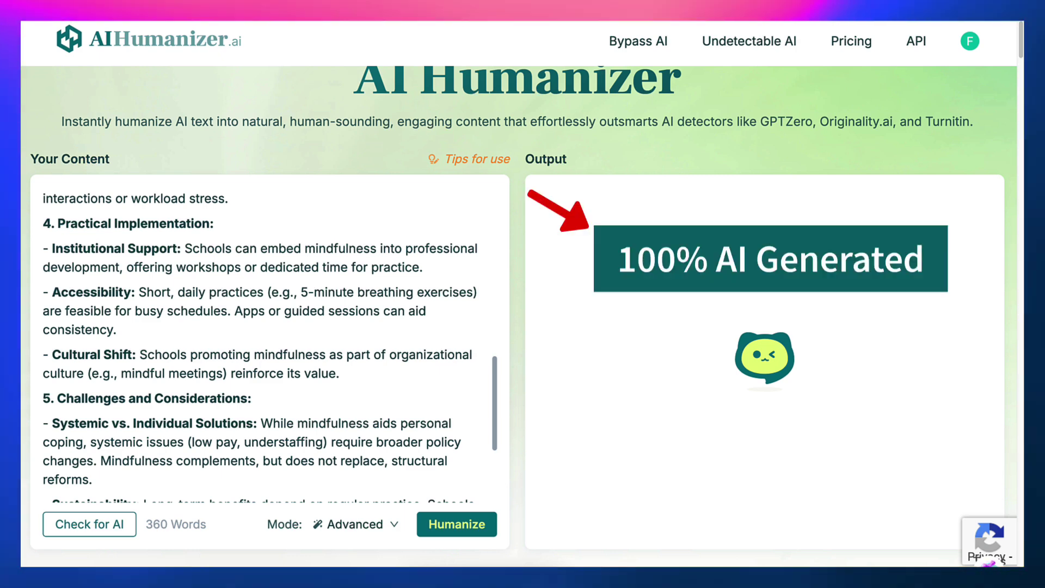
# - Scroll through the 360-word essay in AIHumanizer.ai's Your Content box and its AI check results
pyautogui.scroll(-1, 269, 337)
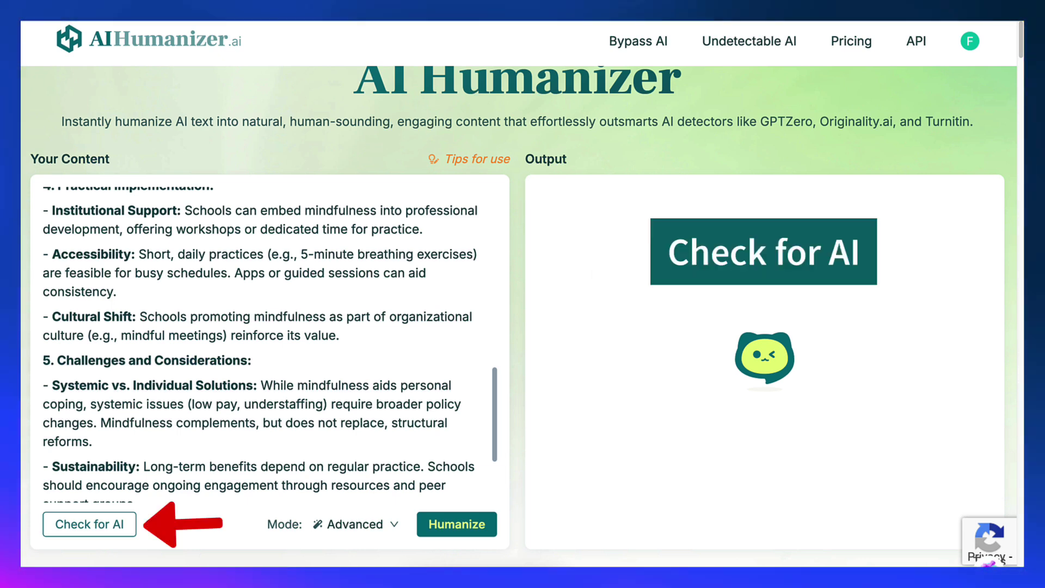
pyautogui.scroll(-1, 270, 338)
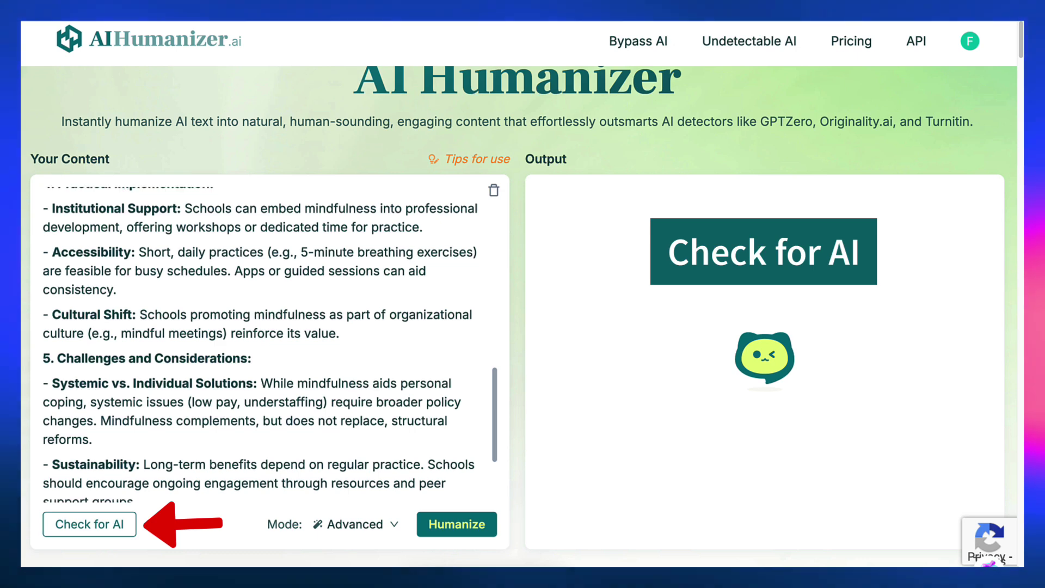
pyautogui.scroll(-1, 269, 337)
pyautogui.scroll(-7, 522, 294)
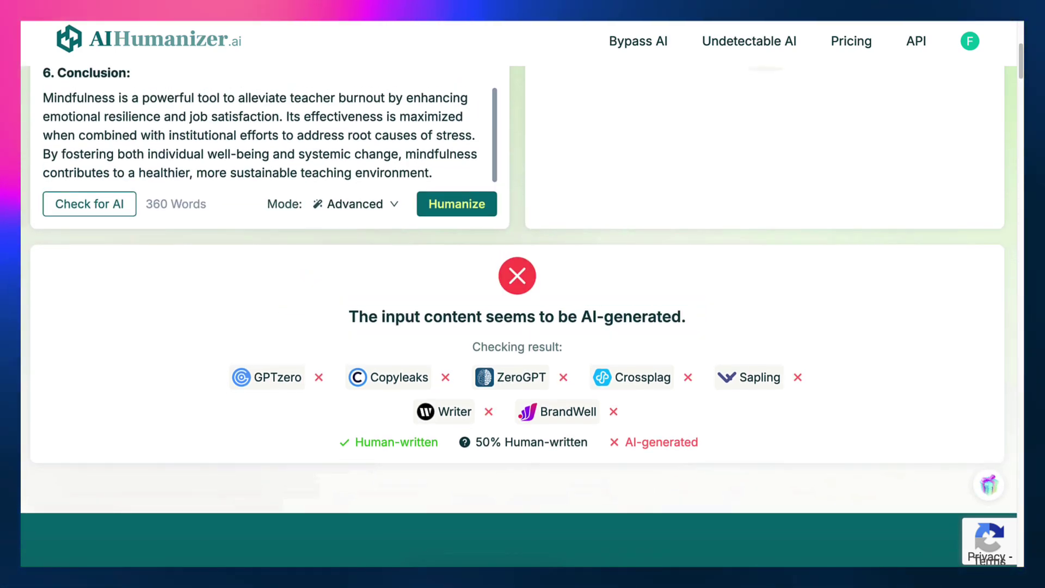
pyautogui.scroll(1, 523, 294)
pyautogui.scroll(2, 523, 294)
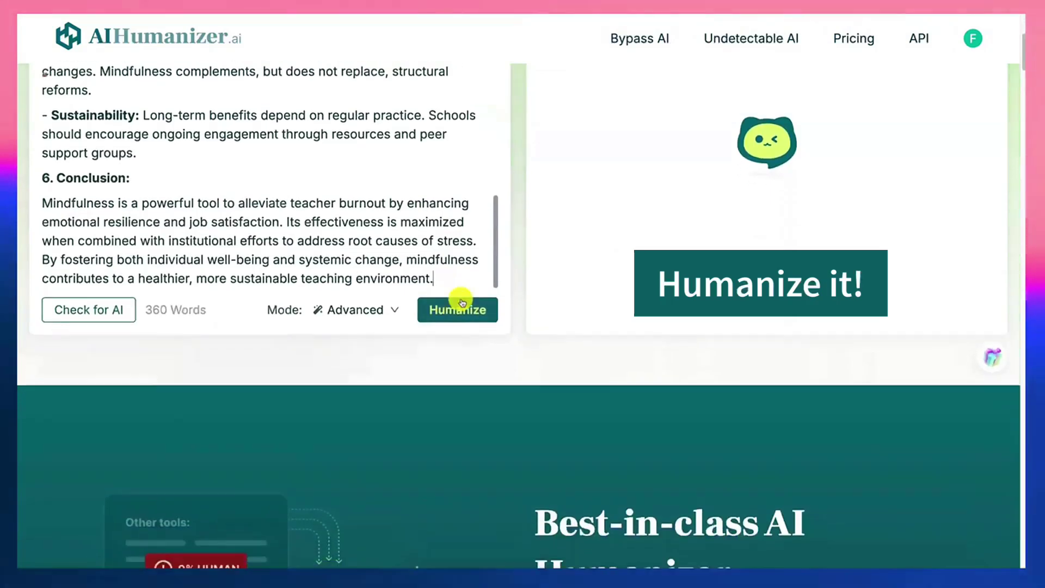
# - Humanize the essay in AIHumanizer.ai and review the 414-word output
pyautogui.click(462, 302)
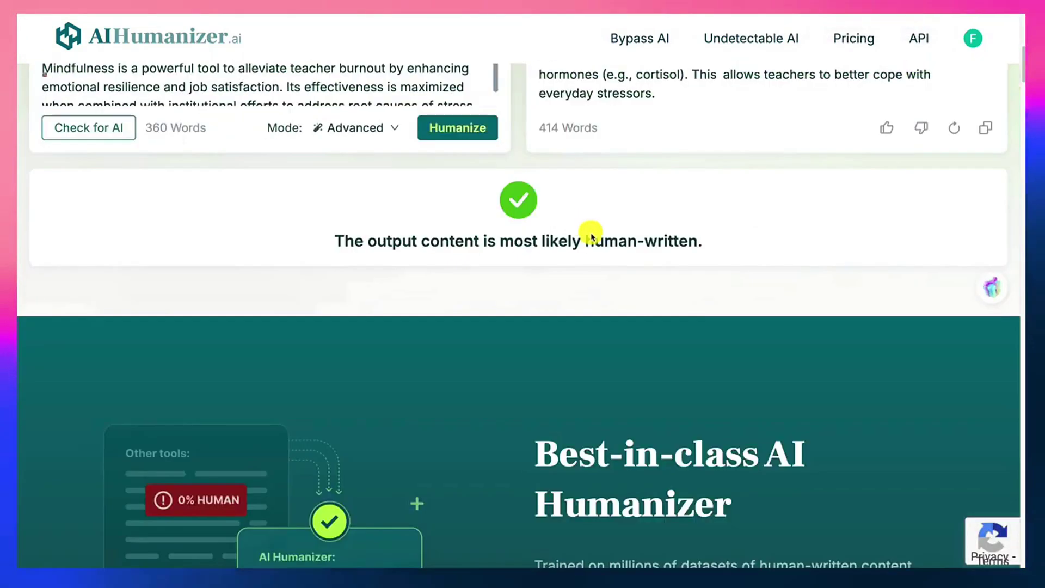
pyautogui.scroll(4, 592, 235)
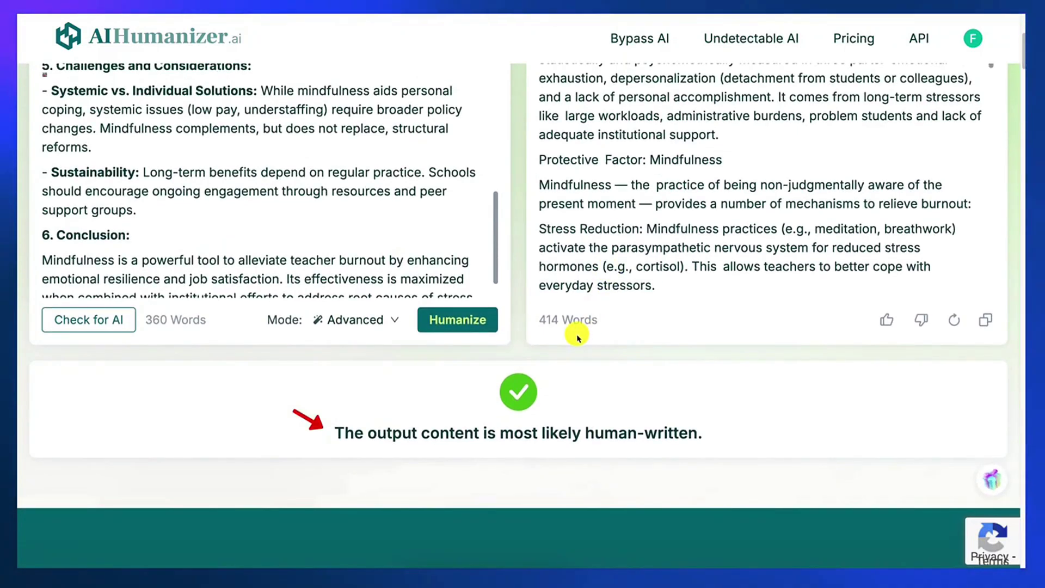
pyautogui.scroll(2, 577, 338)
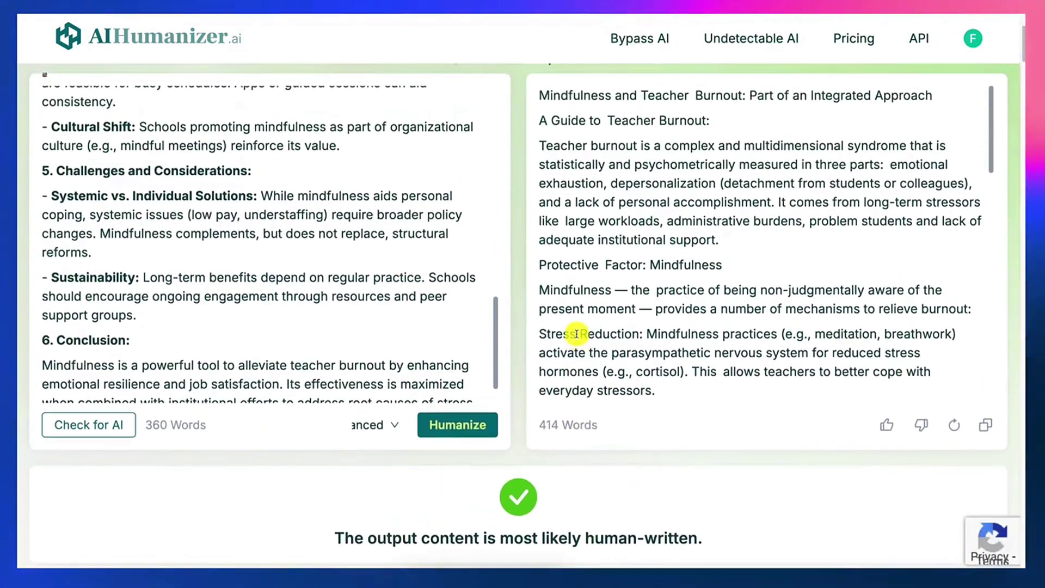
pyautogui.scroll(3, 577, 334)
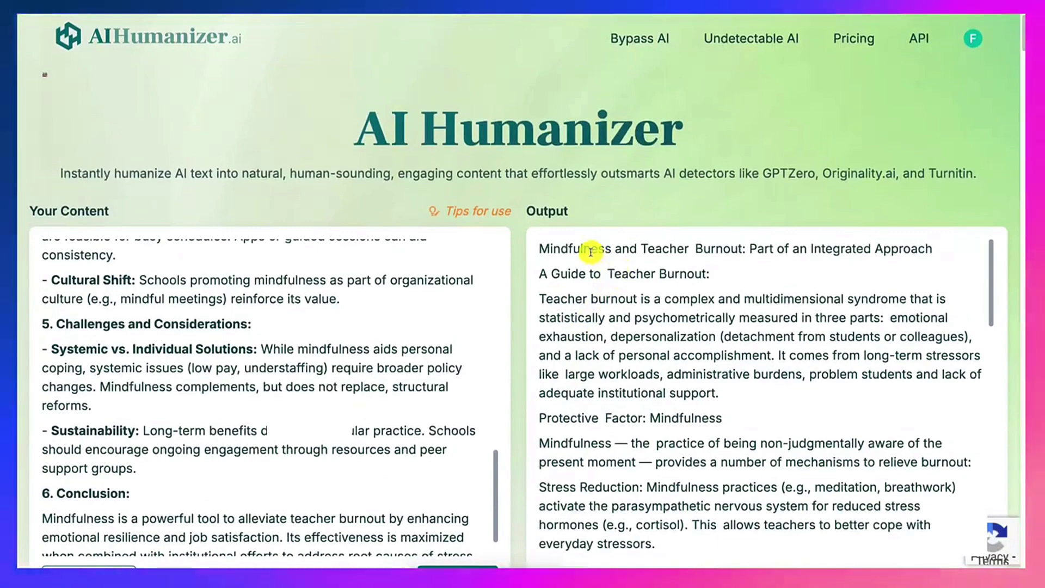
pyautogui.scroll(-9, 635, 245)
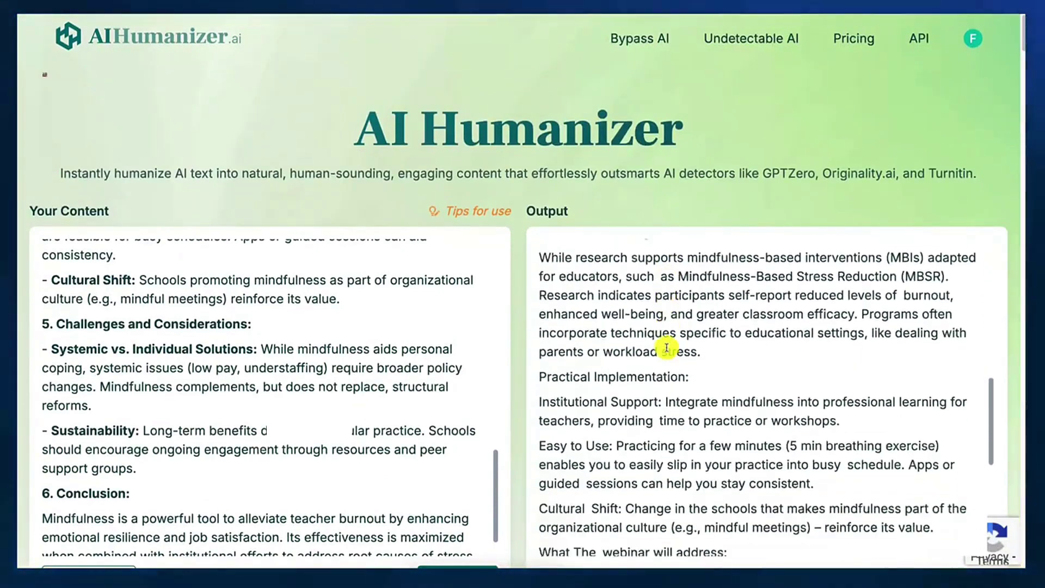
pyautogui.scroll(-12, 667, 349)
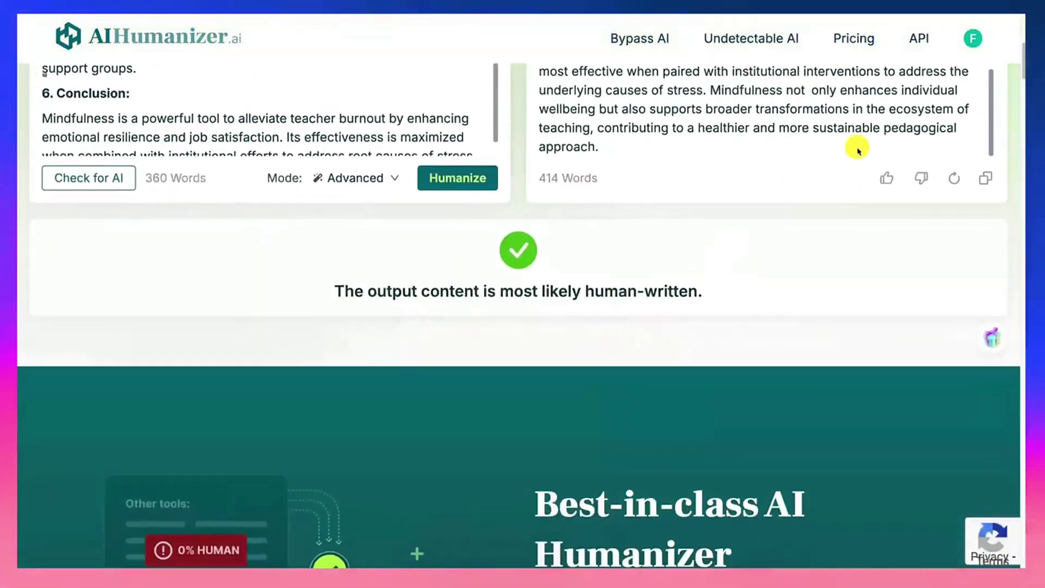
# - Copy the humanized output text and look over the result
pyautogui.click(986, 174)
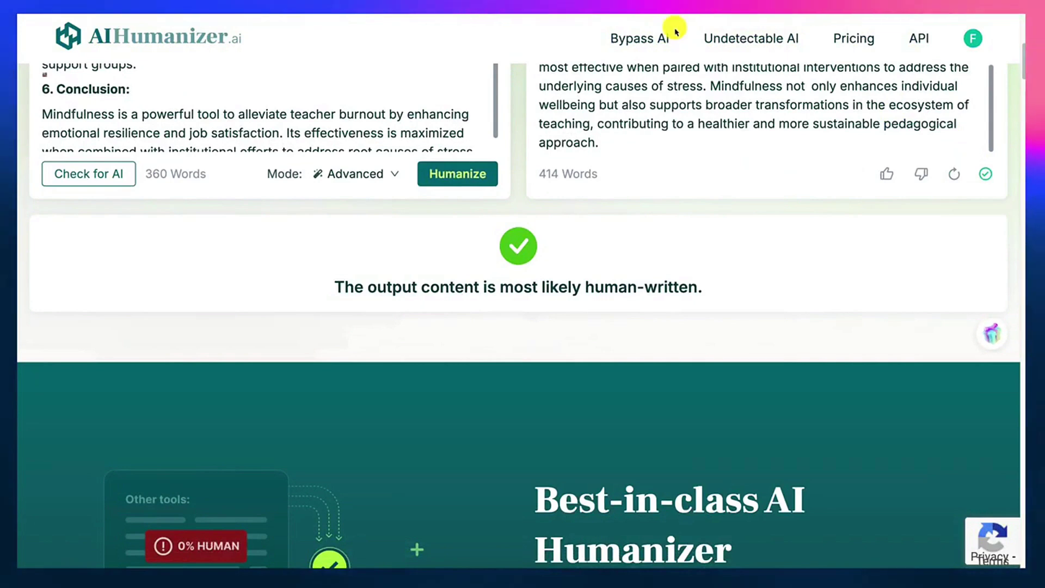
pyautogui.scroll(2, 634, 69)
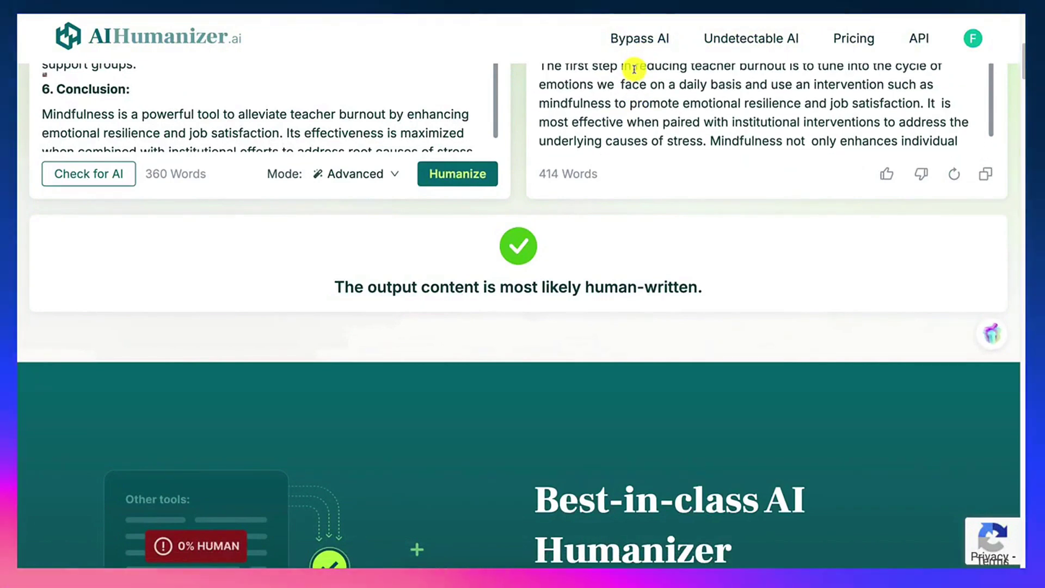
pyautogui.scroll(5, 427, 93)
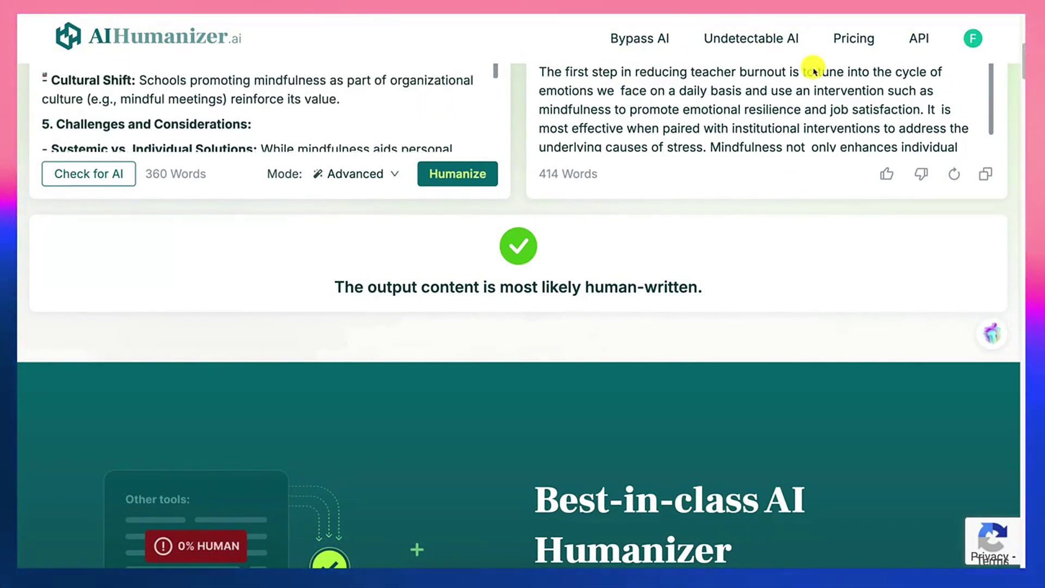
pyautogui.scroll(-6, 814, 71)
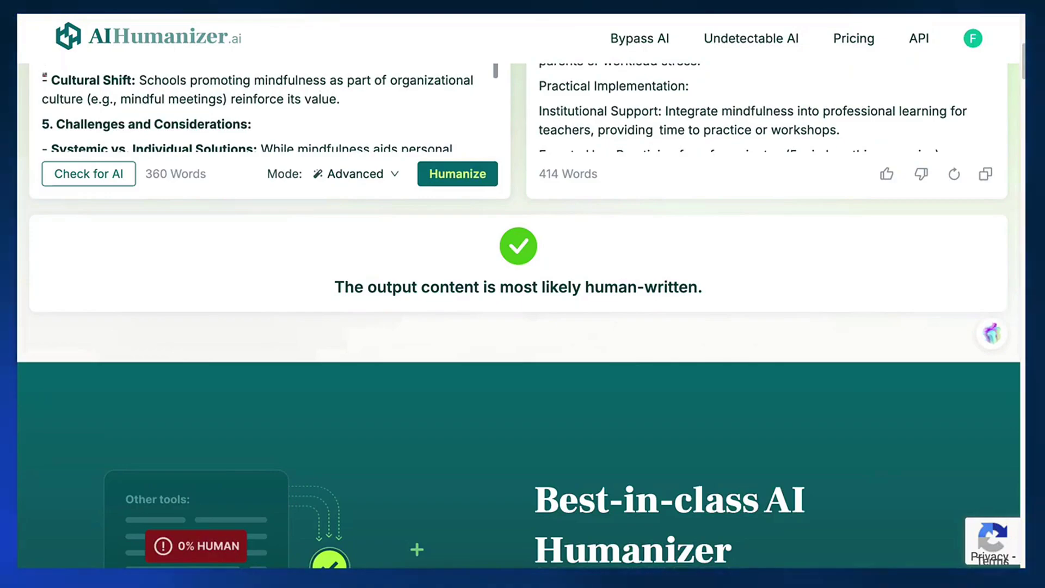
# - Paste the humanized essay into a new Originality.ai scan and run it
pyautogui.hotkey('ctrl', 'Tab')
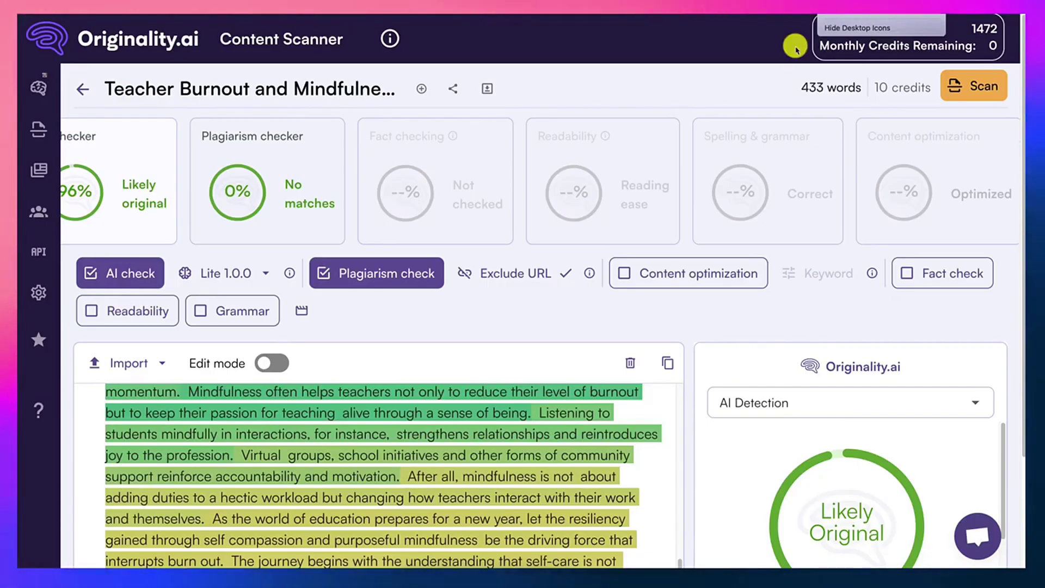
pyautogui.hotkey('ctrl', 'Tab')
pyautogui.scroll(-3, 310, 455)
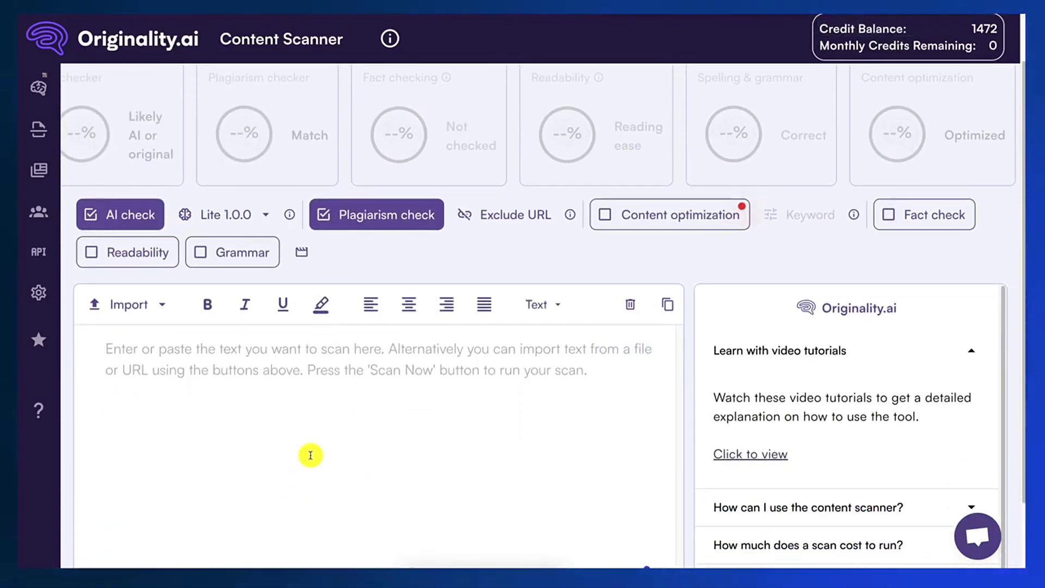
pyautogui.hotkey('ctrl', 'v')
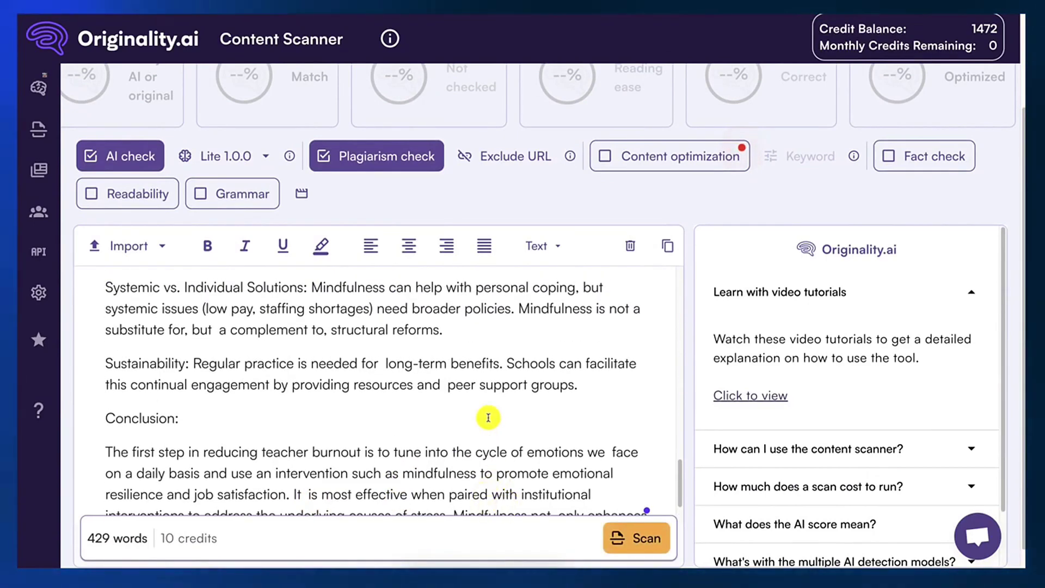
pyautogui.click(642, 547)
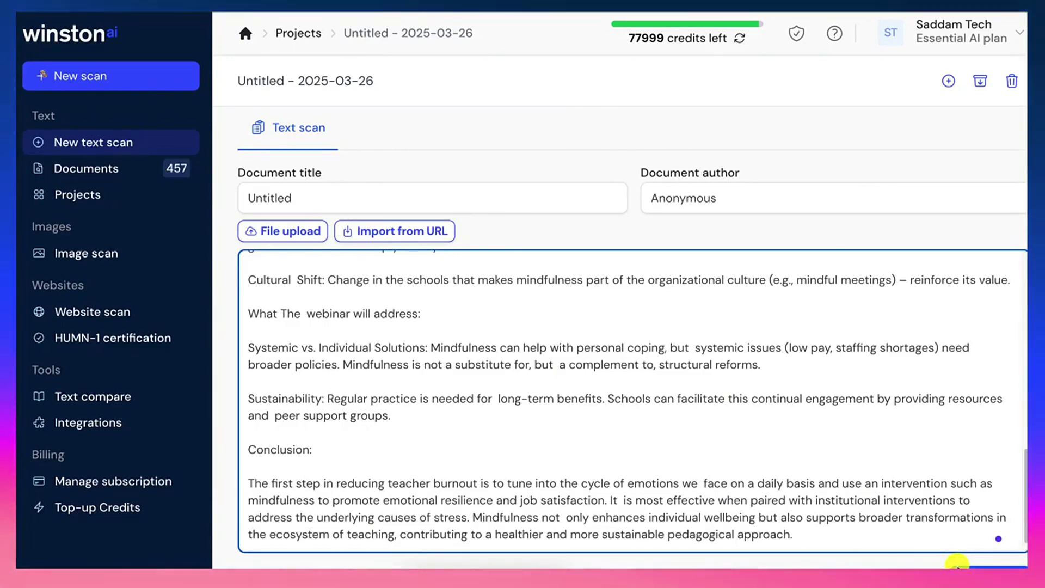
# - Run Winston AI's scan on the pasted humanized essay
pyautogui.click(958, 566)
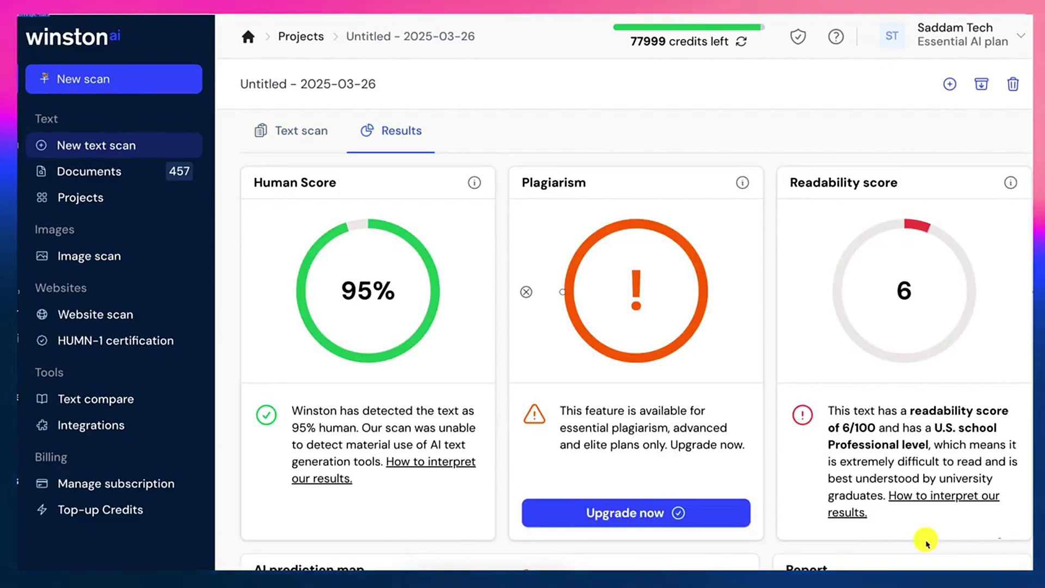